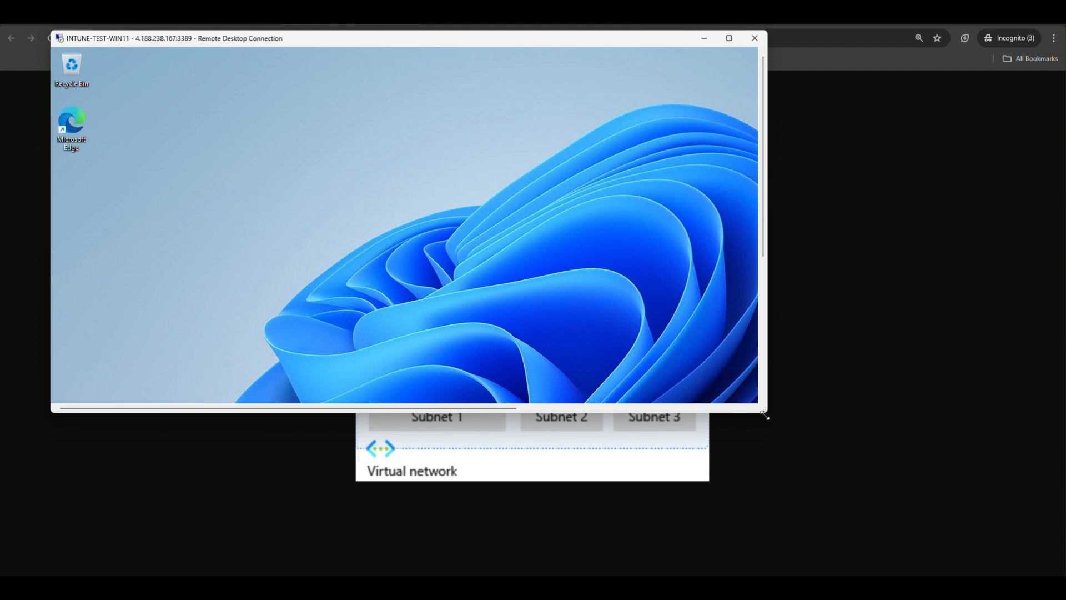
Step: Enlarge the remote desktop window and load google.com in Microsoft Edge on the virtual machine
{"action": "left_click_drag", "start_coordinate": [767, 414], "coordinate": [904, 562]}
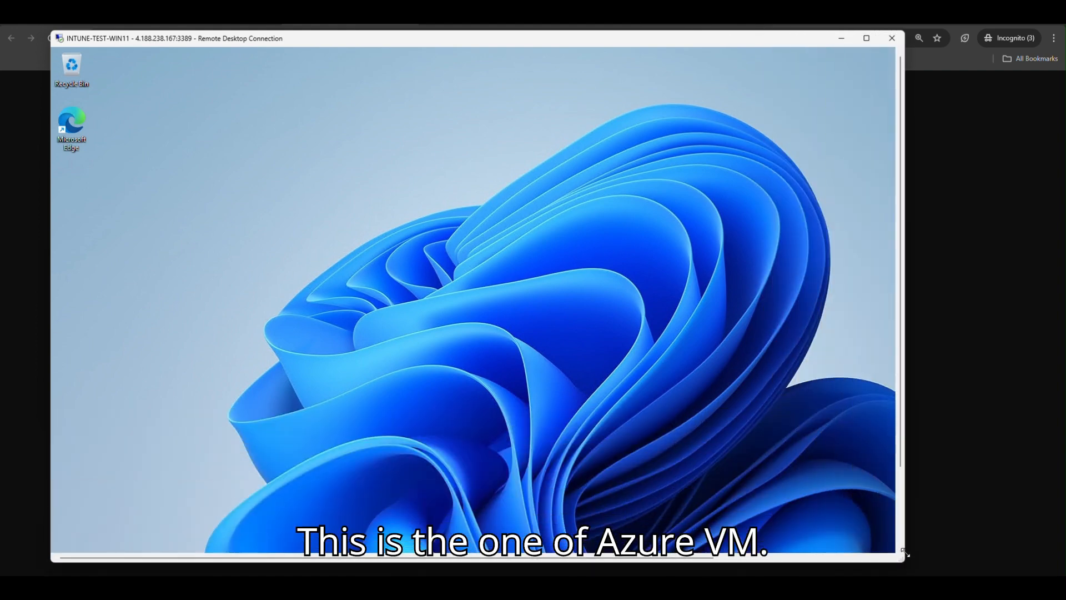
{"action": "mouse_move", "coordinate": [899, 368]}
{"action": "left_mouse_down"}
{"action": "mouse_move", "coordinate": [908, 490]}
{"action": "mouse_move", "coordinate": [895, 368]}
{"action": "left_mouse_up"}
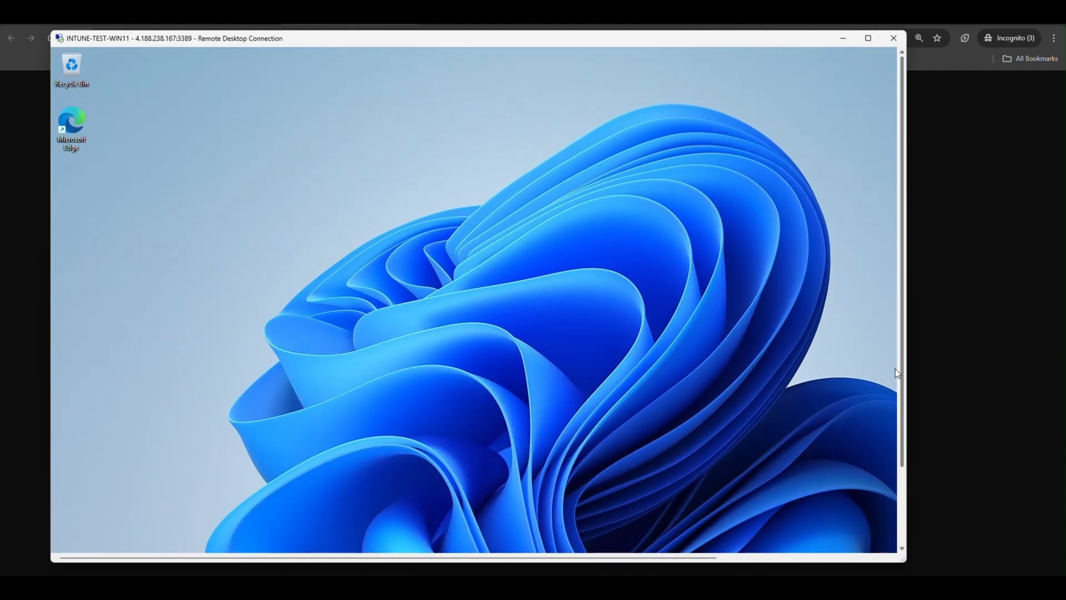
{"action": "double_click", "coordinate": [76, 131]}
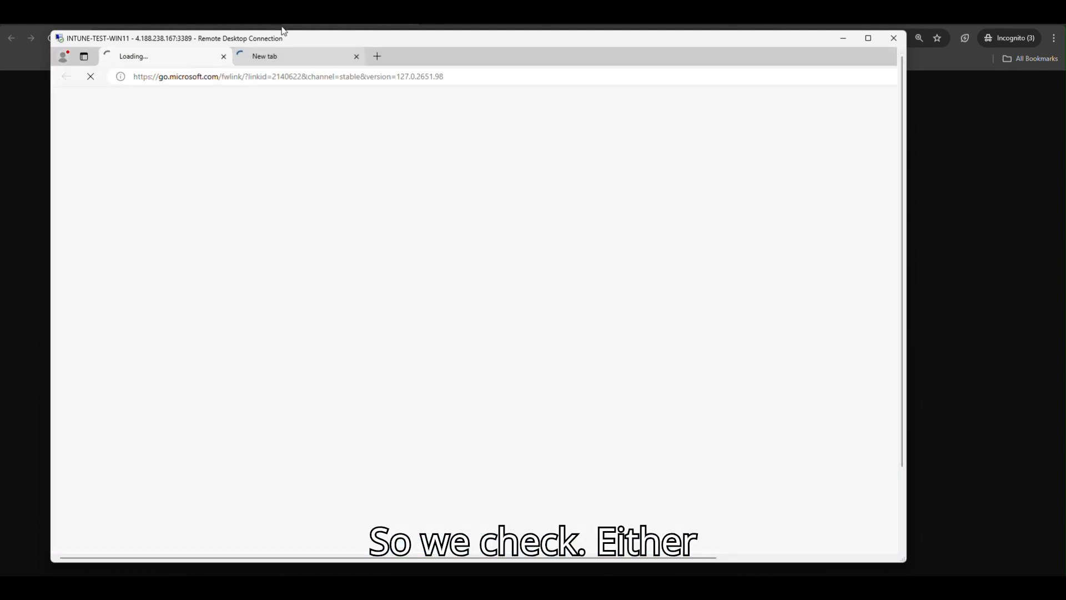
{"action": "left_click", "coordinate": [298, 77]}
{"action": "type", "text": "goo"}
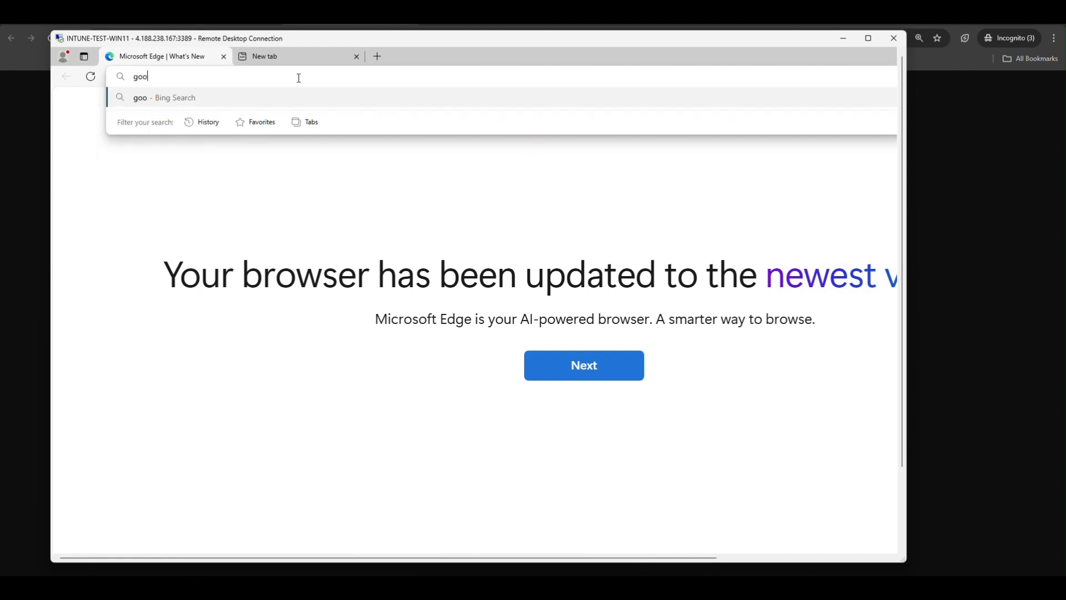
{"action": "type", "text": "gle.com"}
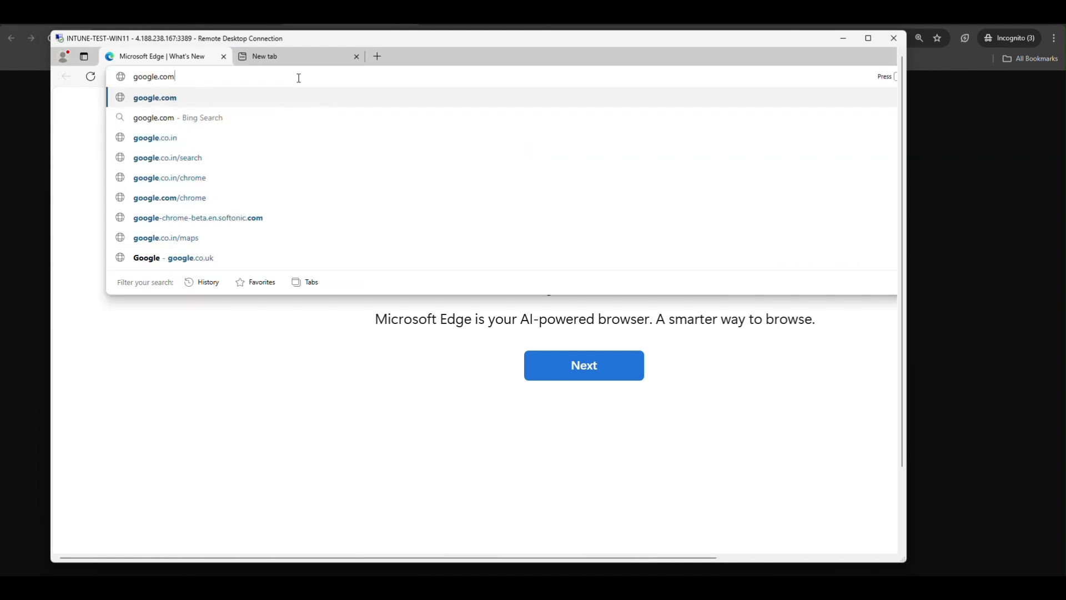
{"action": "key", "text": "Return"}
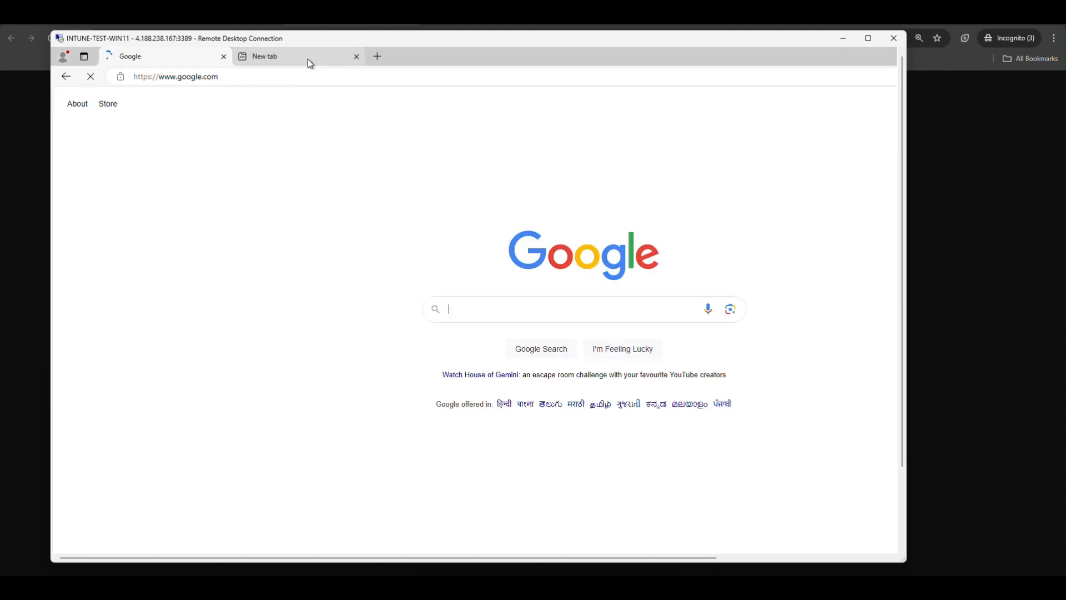
Step: Search Google for "microsoft" to test the virtual machine's internet access
{"action": "left_click", "coordinate": [476, 314]}
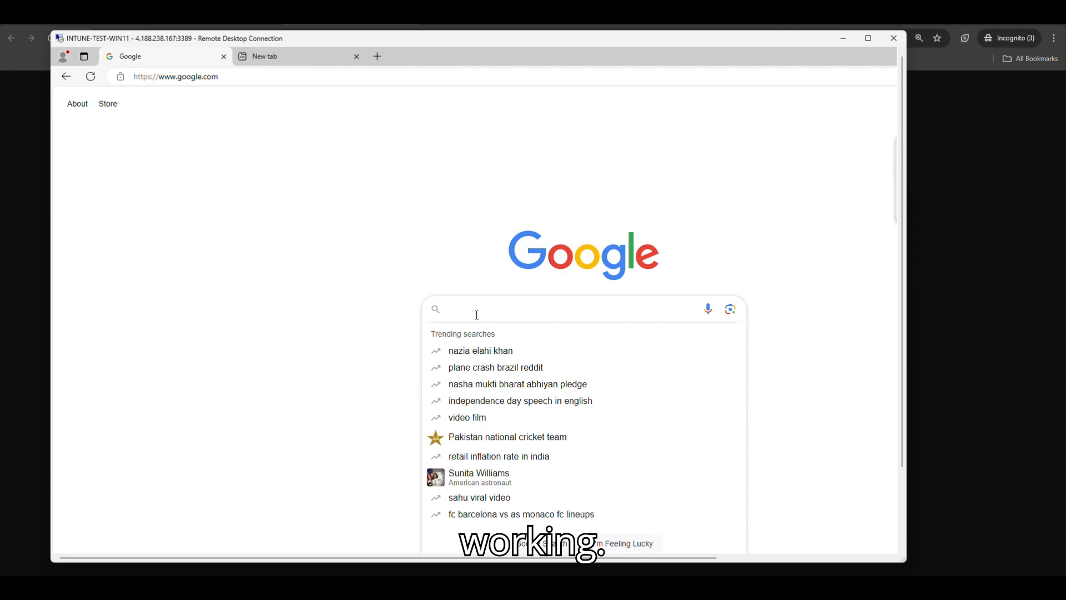
{"action": "type", "text": "microsoft"}
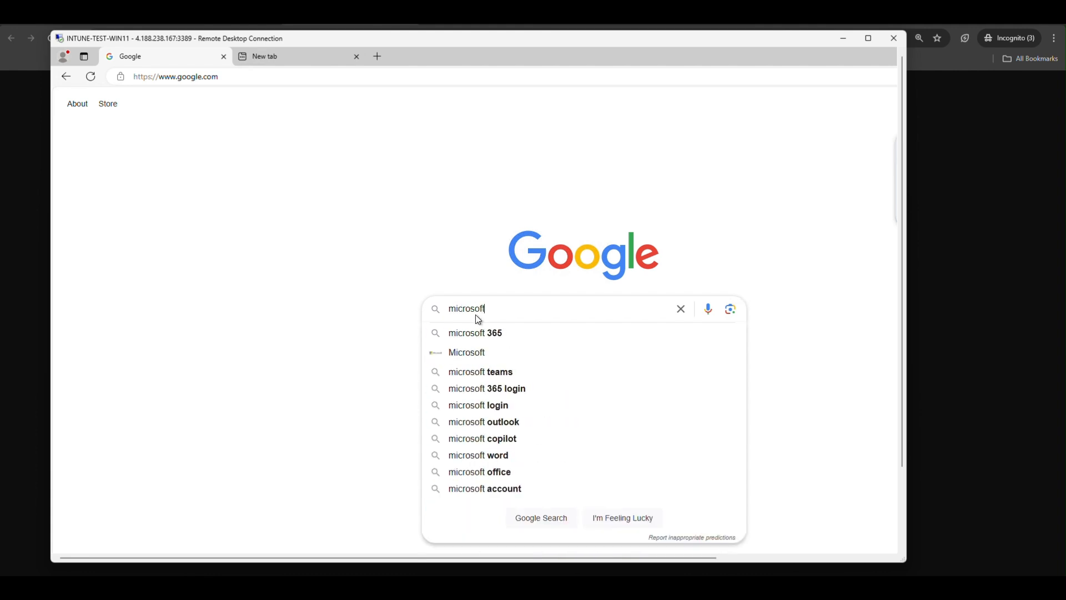
{"action": "key", "text": "Return"}
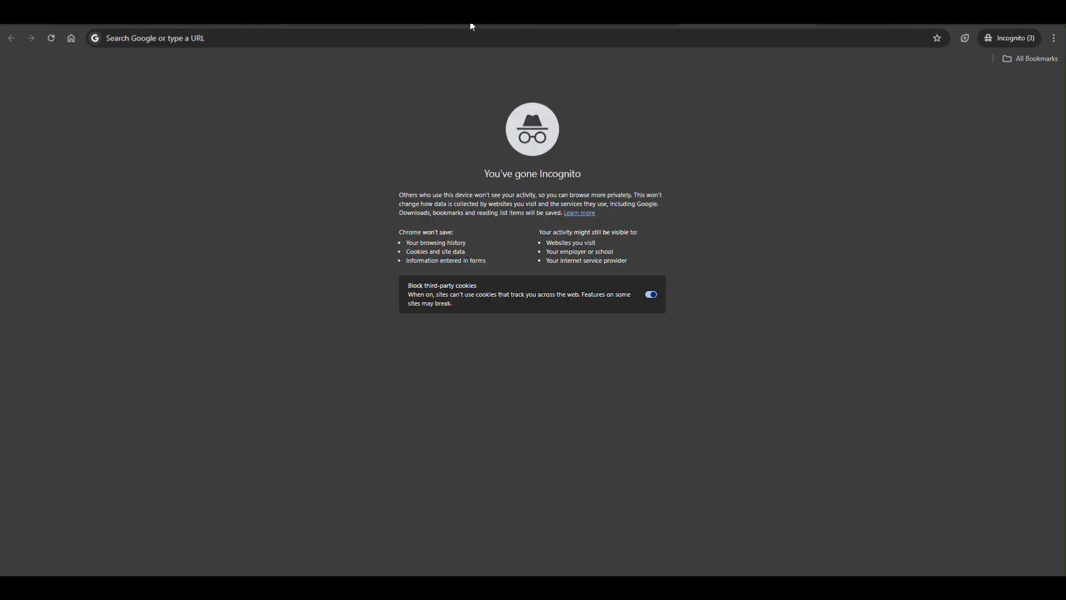
Step: Open portal.azure.com in the local Chrome Incognito window
{"action": "left_click", "coordinate": [345, 42]}
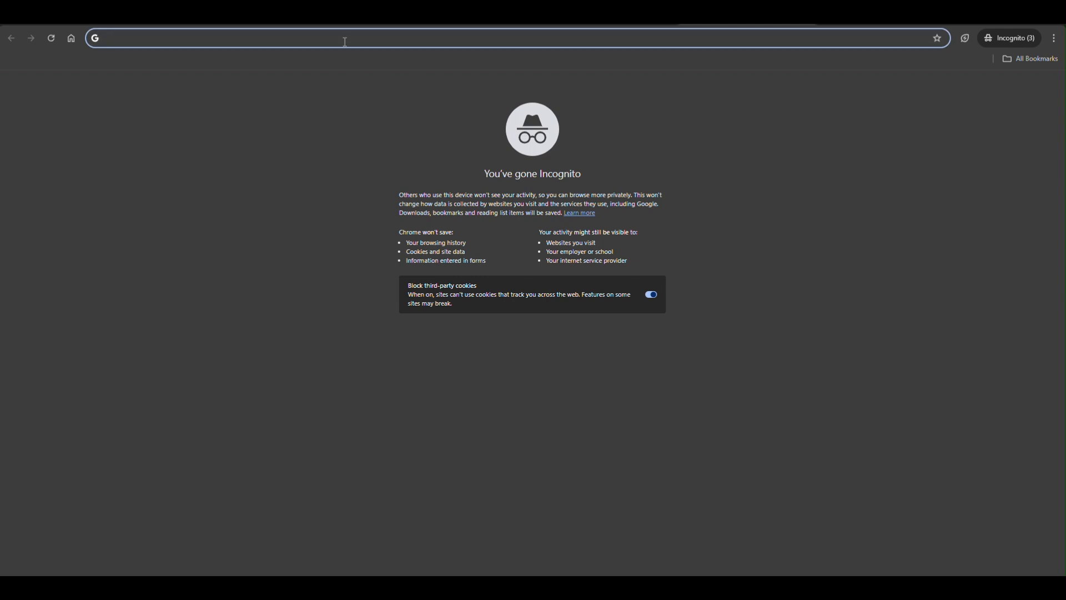
{"action": "type", "text": "portal.azure.com"}
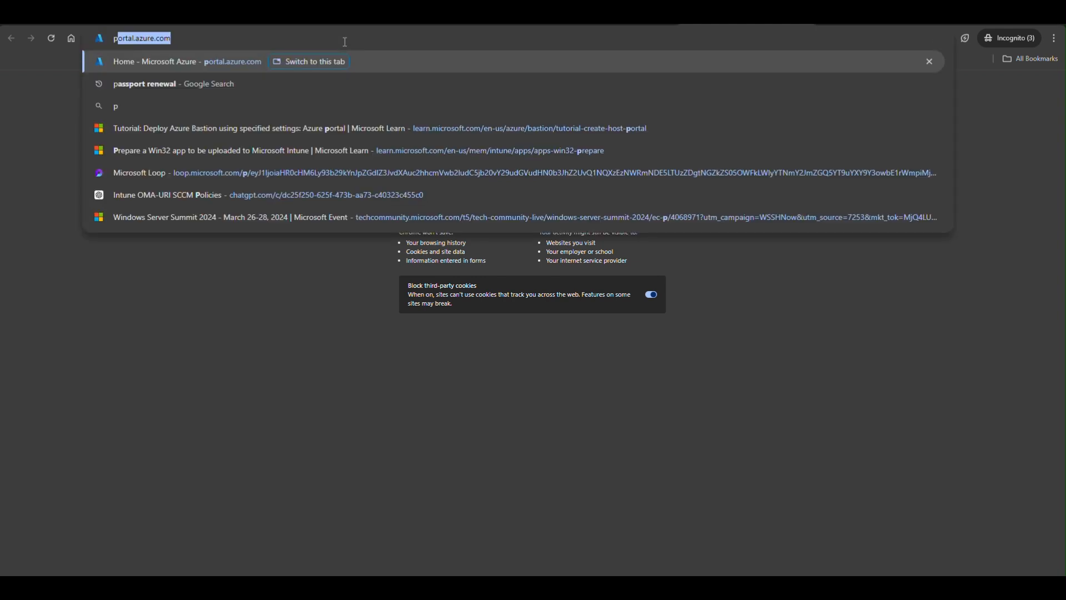
{"action": "key", "text": "Return"}
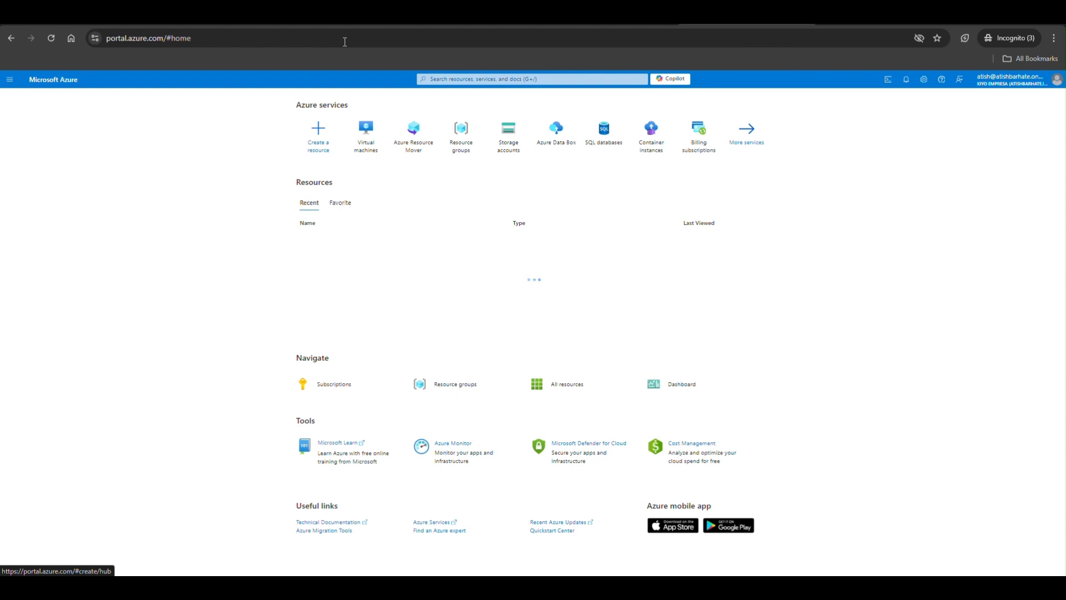
Step: Open the network settings of the INTUNE-TEST-WIN11 virtual machine and expand its outbound port rules
{"action": "left_click", "coordinate": [368, 137]}
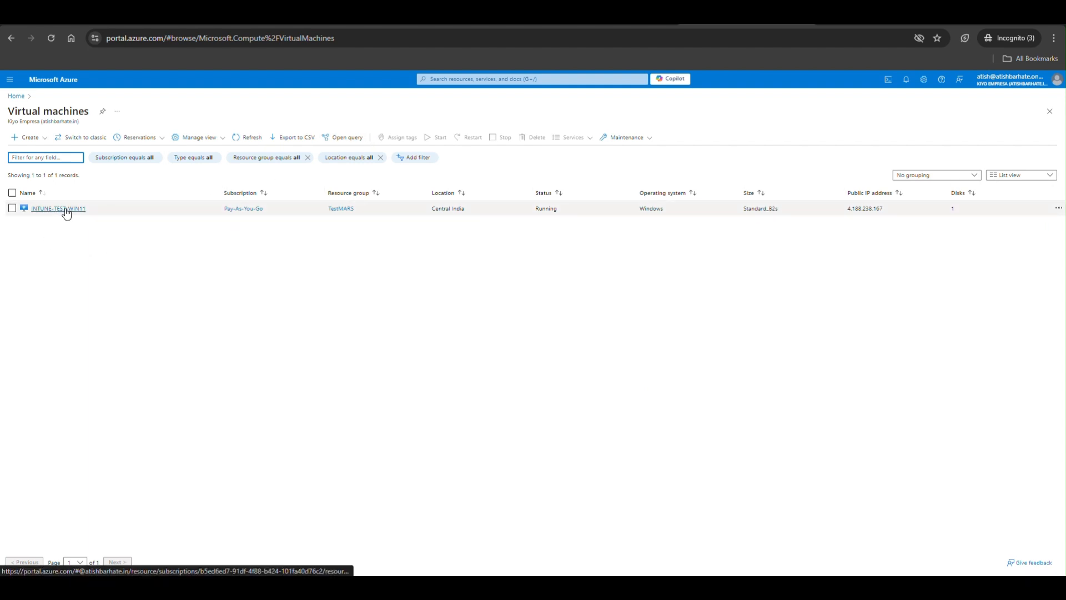
{"action": "left_click", "coordinate": [66, 211]}
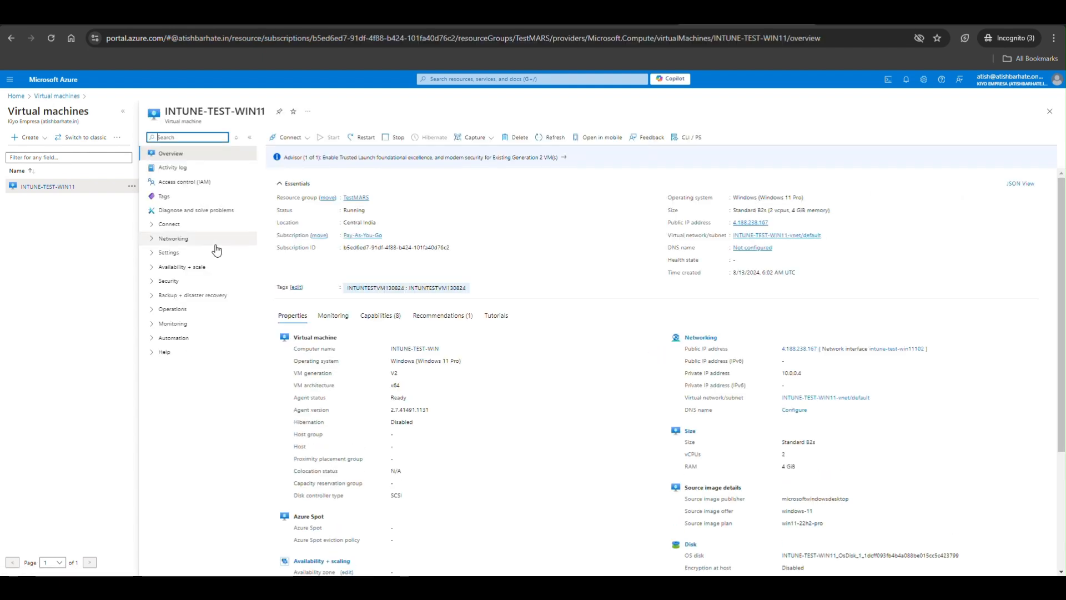
{"action": "left_click", "coordinate": [152, 239]}
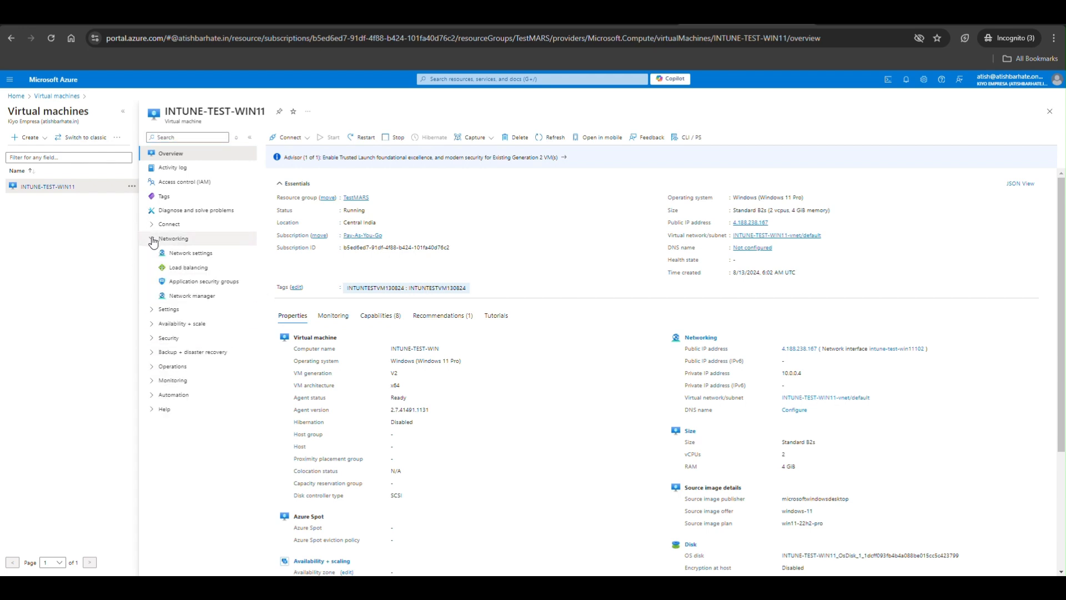
{"action": "left_click", "coordinate": [214, 258]}
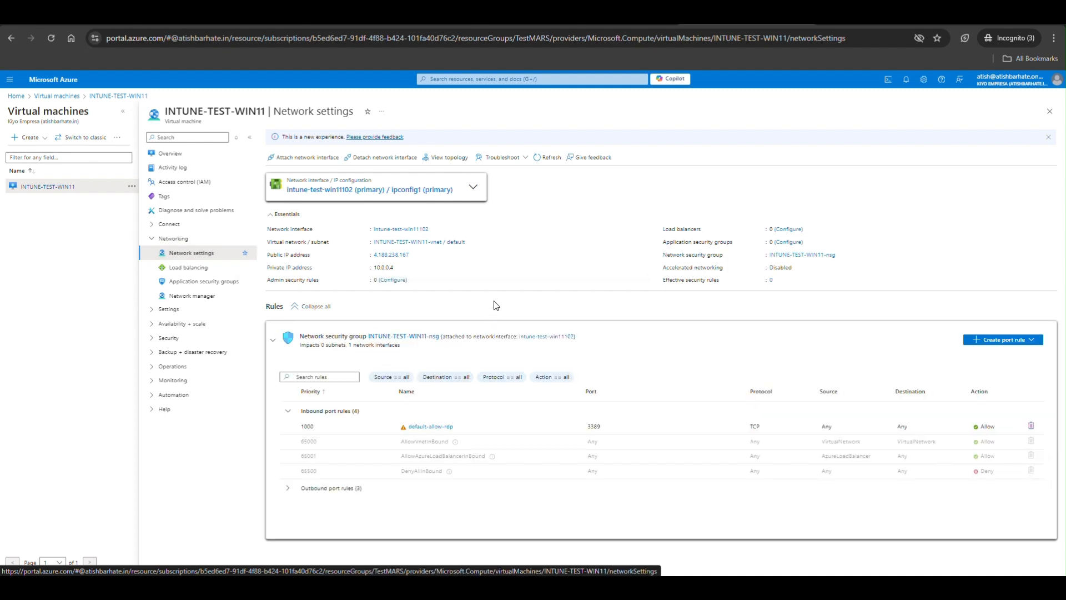
{"action": "left_click", "coordinate": [288, 490]}
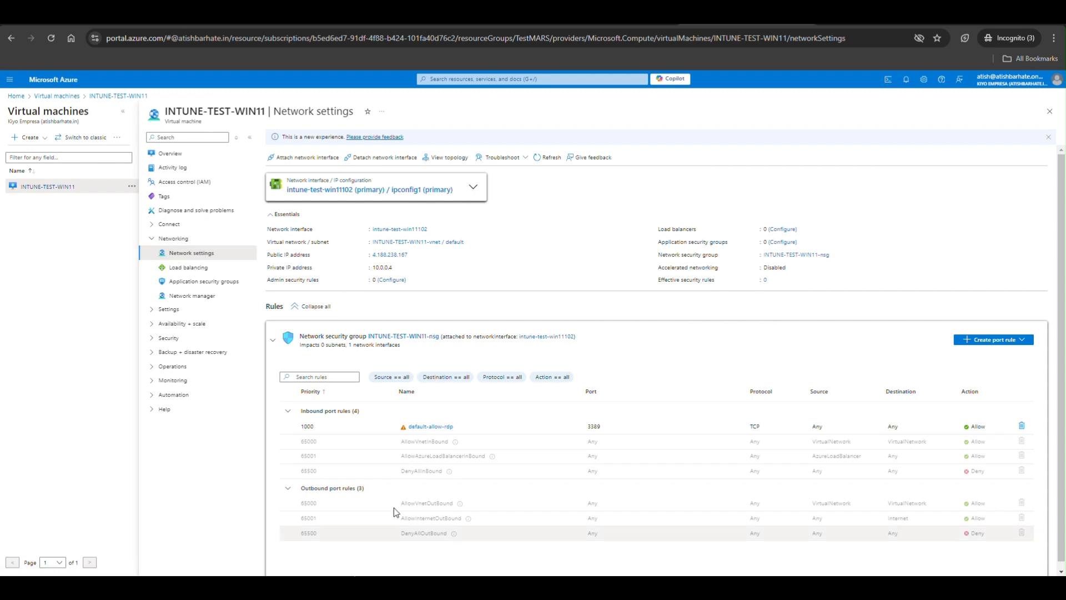
{"action": "scroll", "coordinate": [911, 445], "scroll_direction": "down", "scroll_amount": 1}
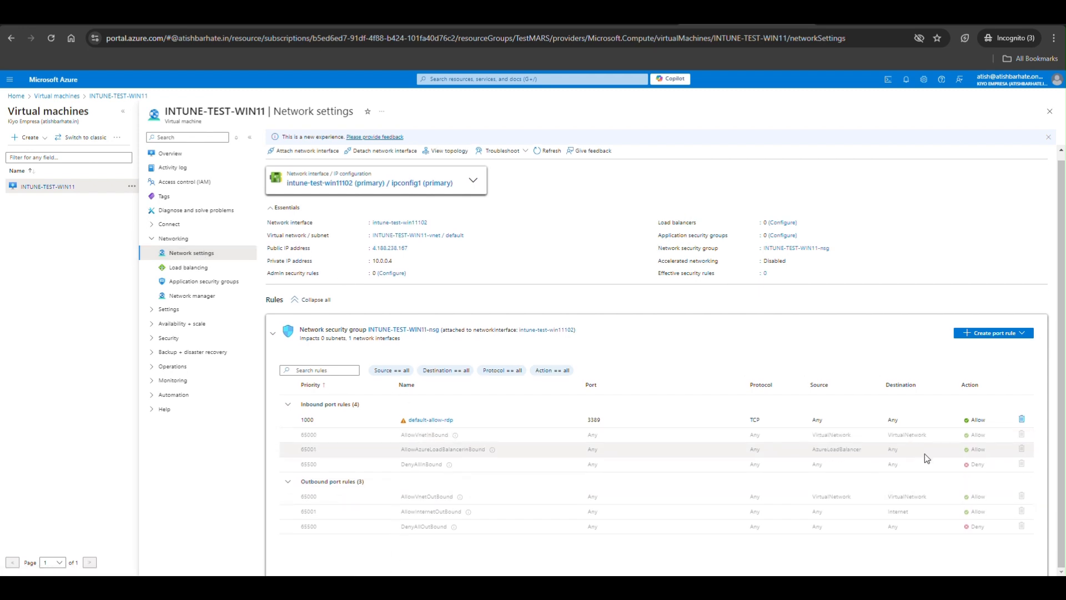
Step: Start a new outbound port rule with the destination set to Service Tag and the destination service tag Internet
{"action": "left_click", "coordinate": [1024, 335]}
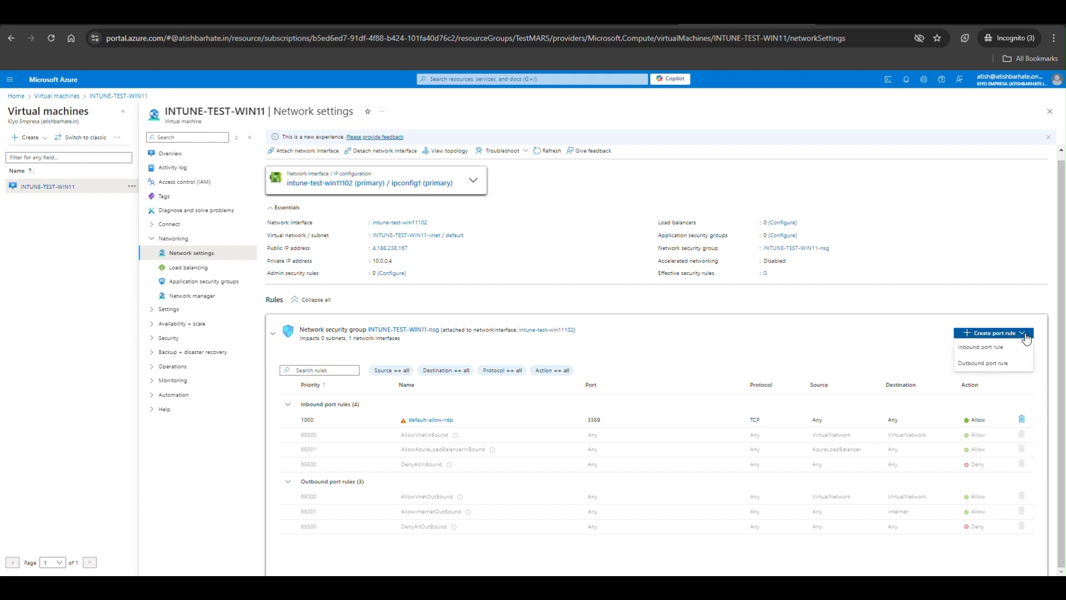
{"action": "left_click", "coordinate": [1001, 368]}
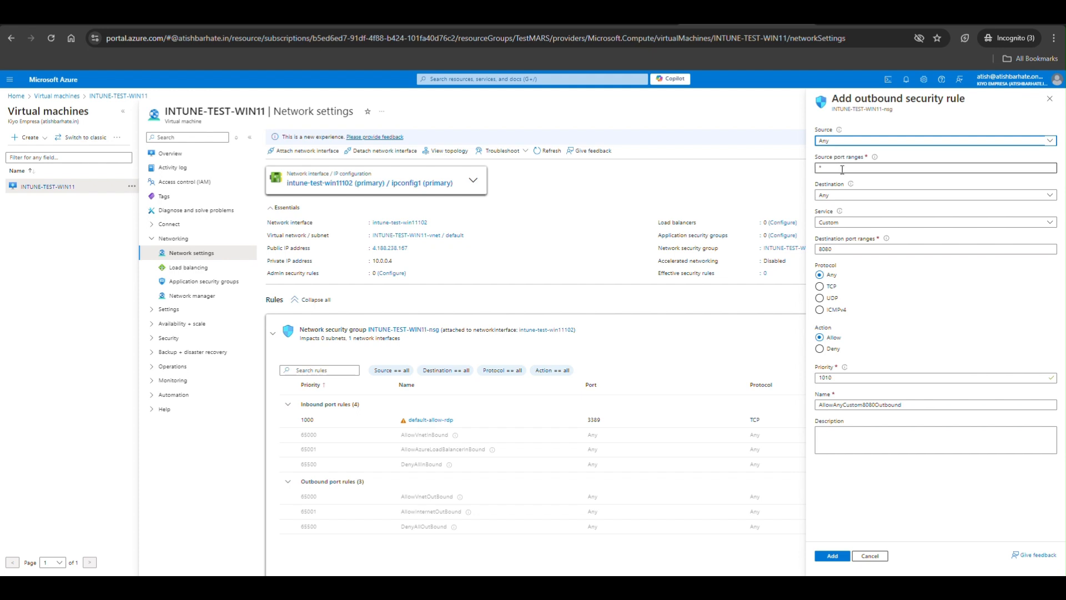
{"action": "left_click", "coordinate": [862, 197]}
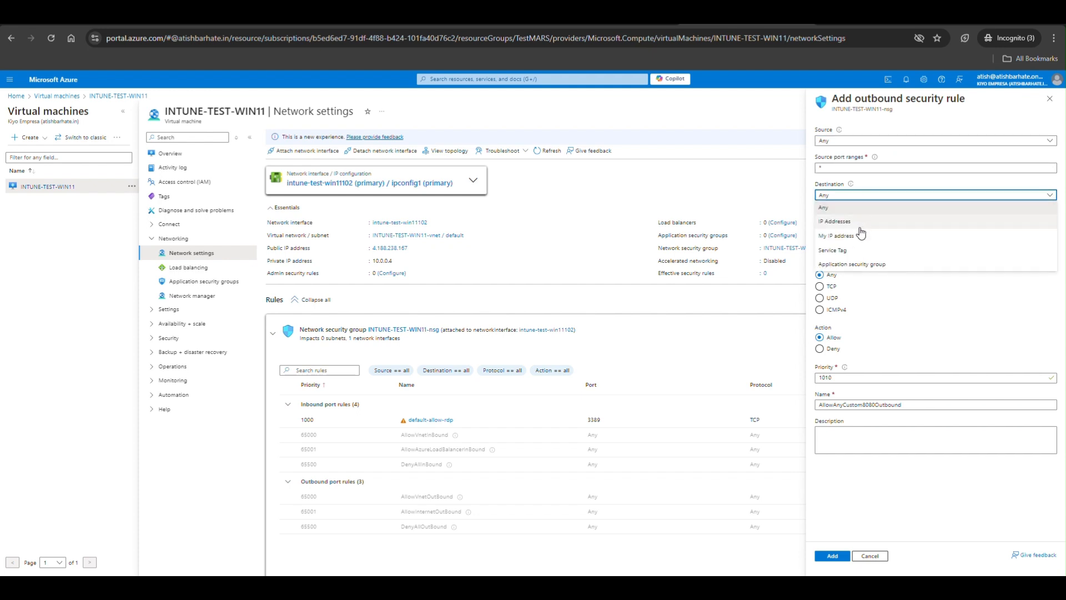
{"action": "left_click", "coordinate": [854, 257]}
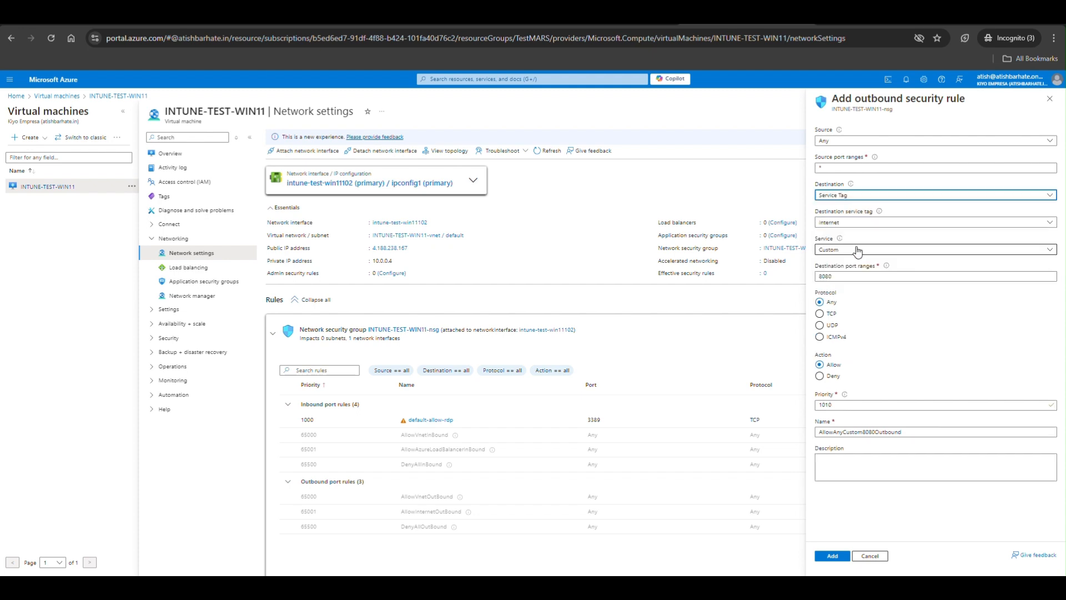
{"action": "left_click", "coordinate": [849, 223]}
{"action": "left_click", "coordinate": [852, 228]}
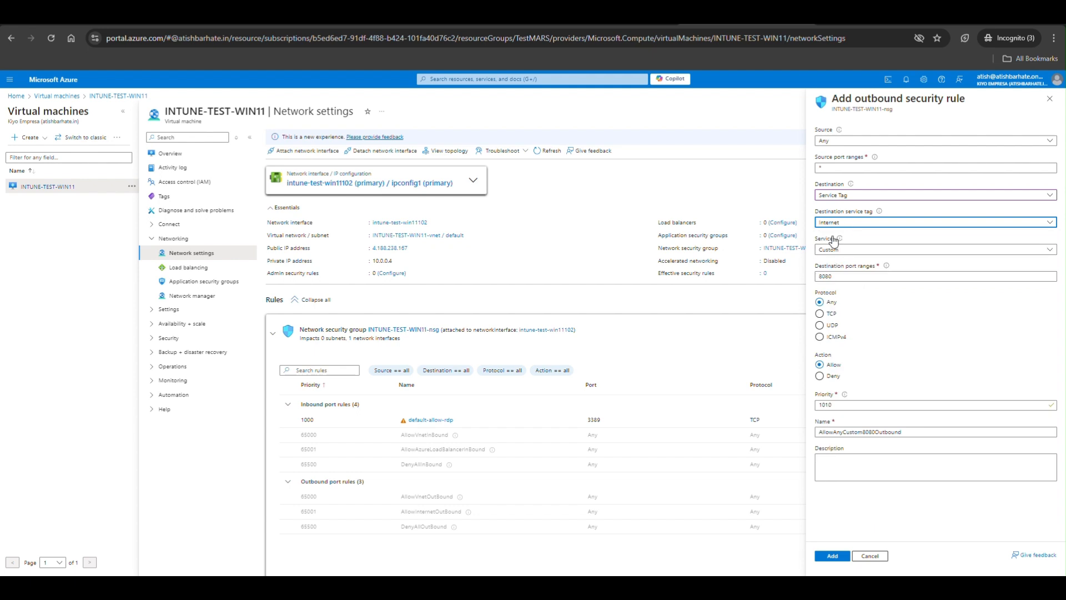
{"action": "left_click", "coordinate": [850, 224]}
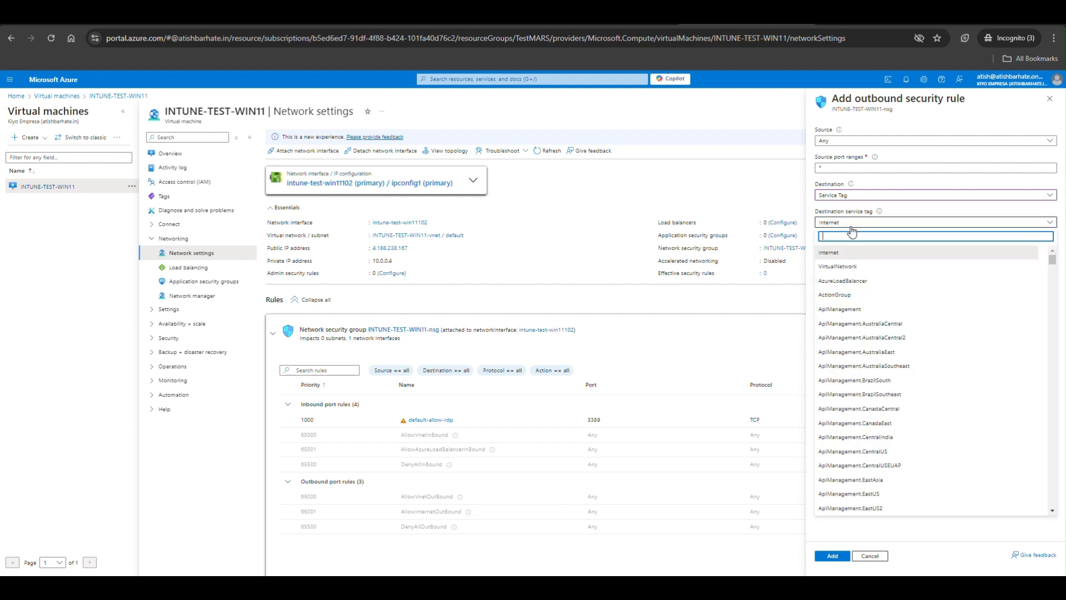
{"action": "left_click", "coordinate": [848, 257]}
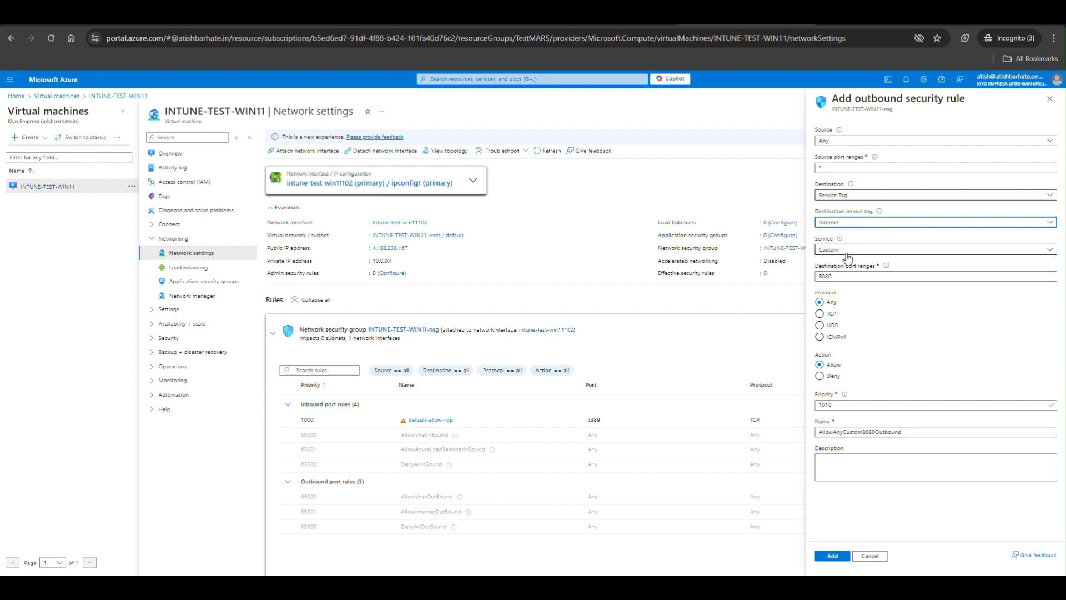
Step: Set the outbound rule's destination port ranges to * and its action to Deny
{"action": "left_click", "coordinate": [840, 280]}
{"action": "left_click_drag", "start_coordinate": [839, 280], "coordinate": [758, 284]}
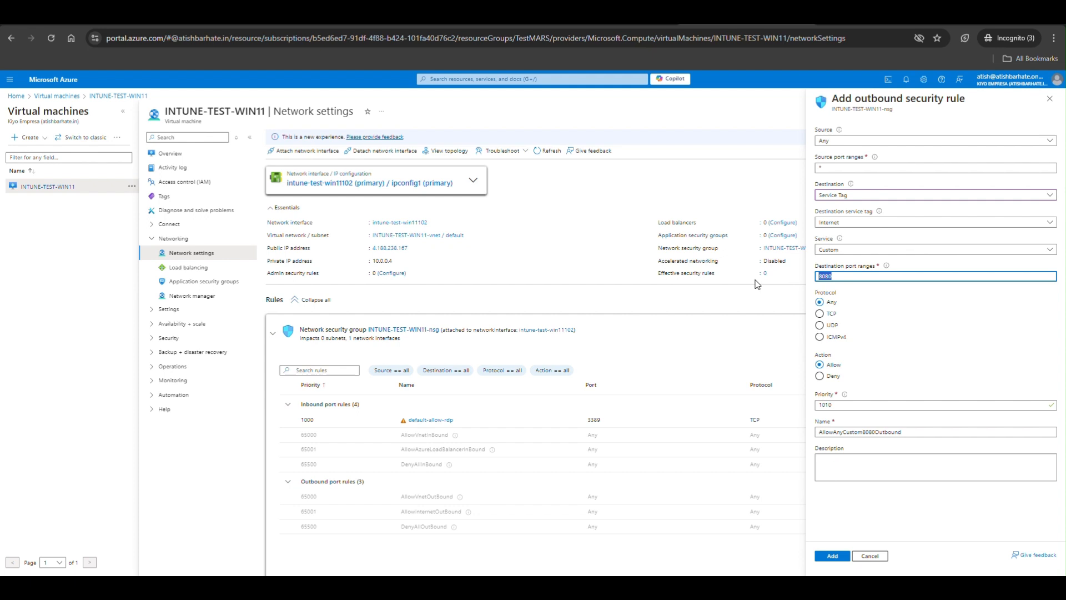
{"action": "type", "text": "*"}
{"action": "left_click", "coordinate": [828, 379]}
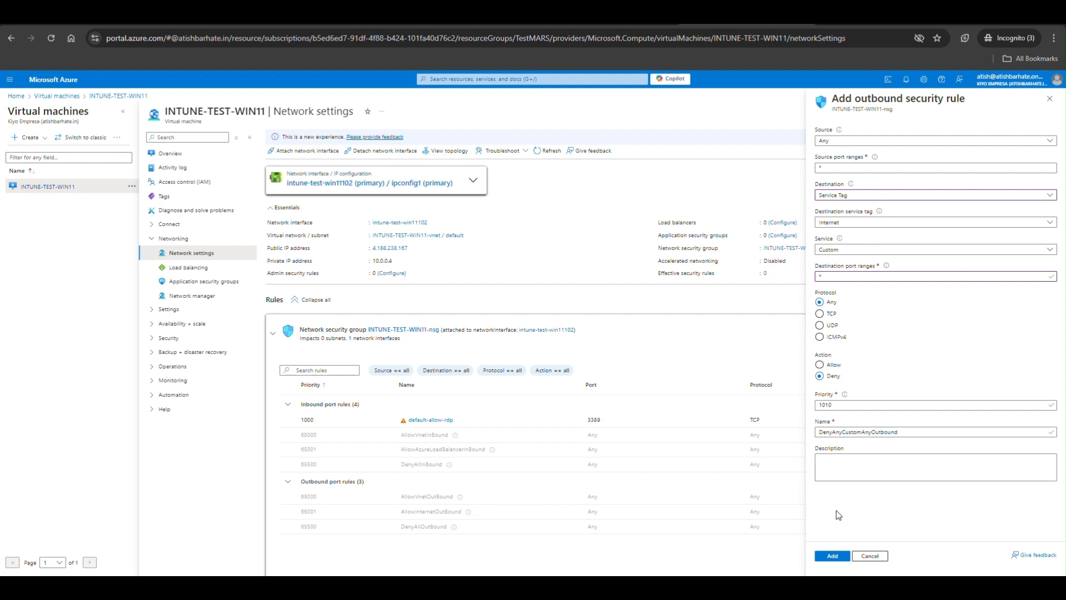
Step: Keep priority 1010 for the outbound deny rule and add it to the network security group
{"action": "left_click_drag", "start_coordinate": [837, 404], "coordinate": [816, 408]}
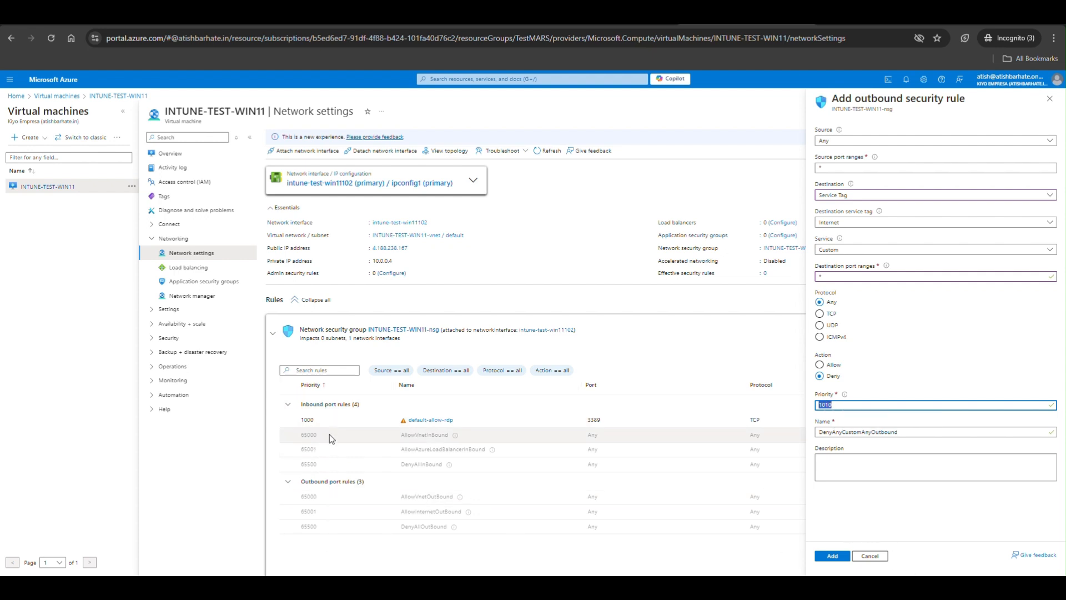
{"action": "left_click", "coordinate": [837, 406]}
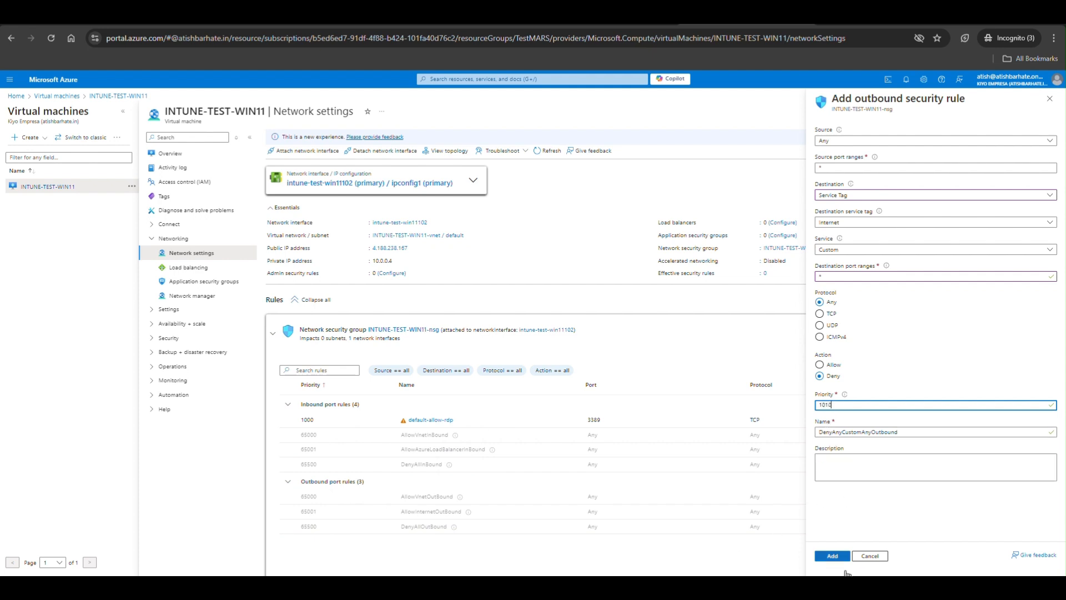
{"action": "left_click", "coordinate": [831, 557]}
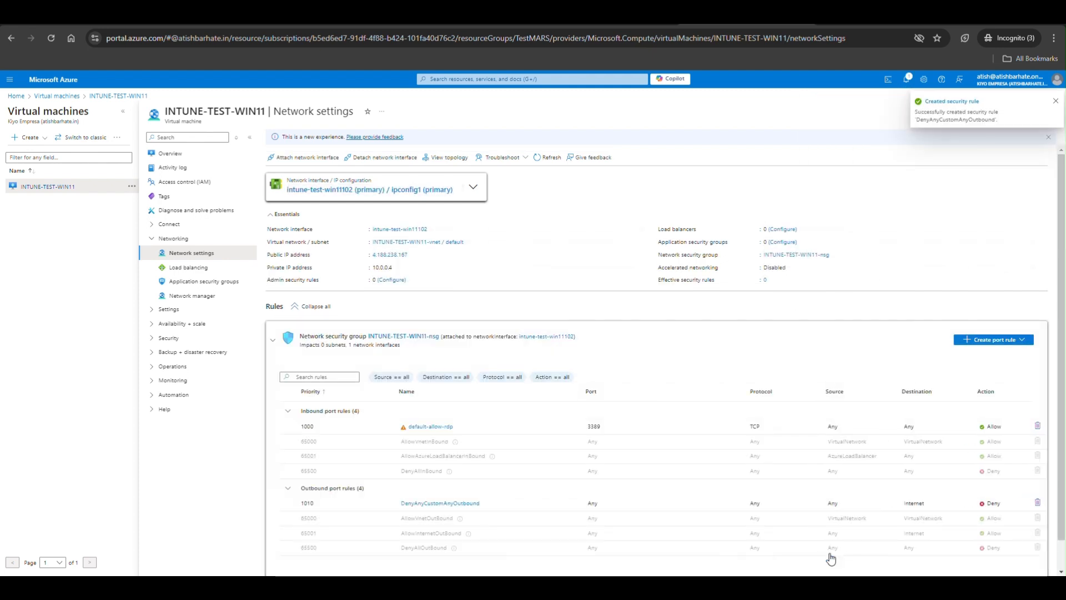
{"action": "scroll", "coordinate": [595, 537], "scroll_direction": "down", "scroll_amount": 2}
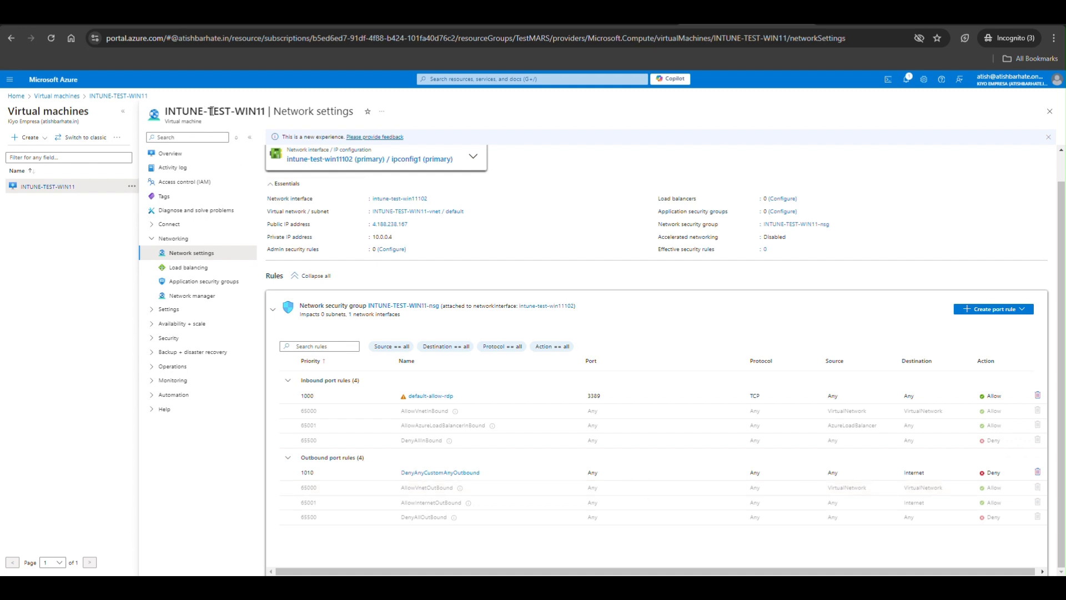
Step: Switch to the INTUNE-TEST-WIN11 remote desktop session and reload the Google search page for microsoft in its browser
{"action": "left_click_drag", "start_coordinate": [166, 110], "coordinate": [267, 112]}
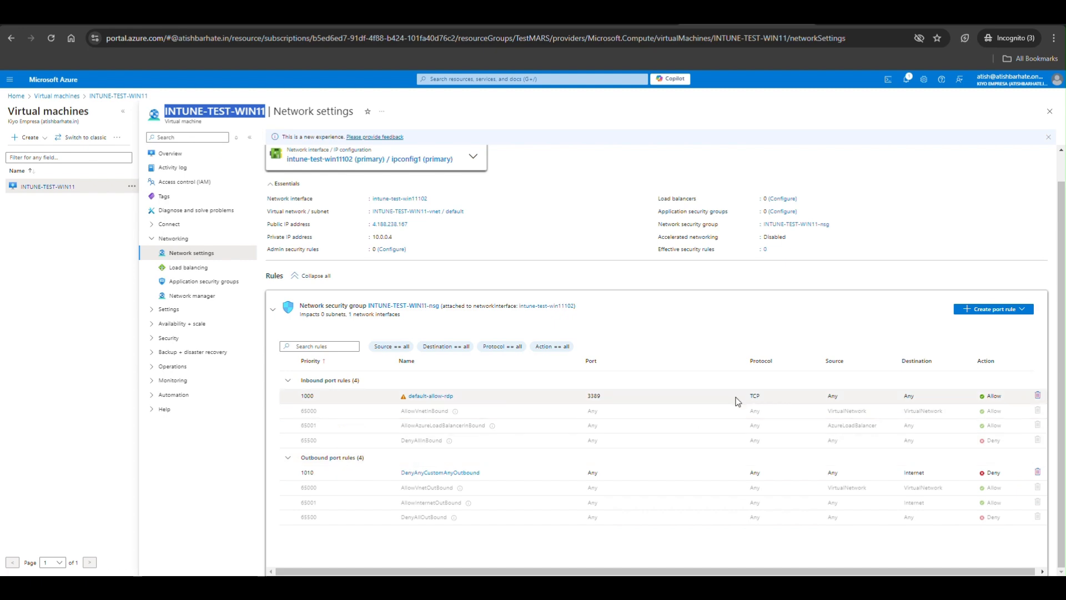
{"action": "mouse_move", "coordinate": [705, 587]}
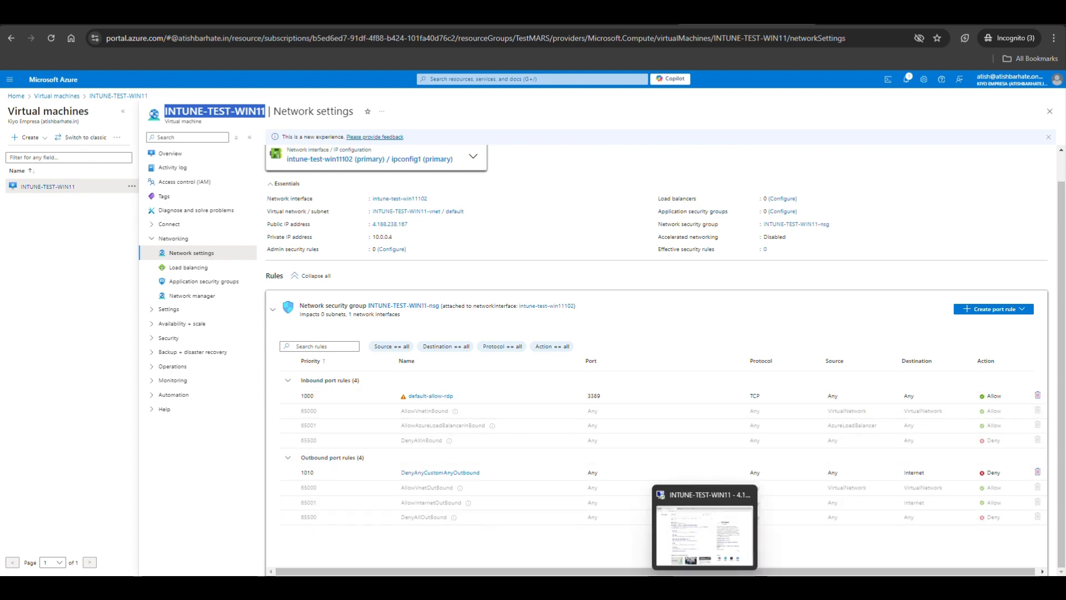
{"action": "left_click", "coordinate": [713, 539]}
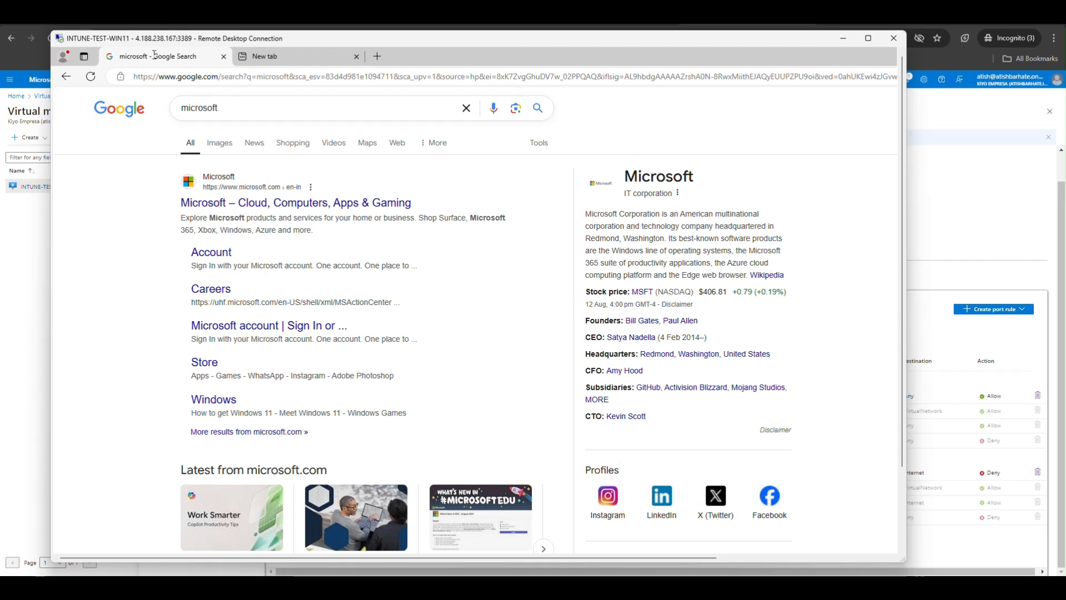
{"action": "left_click", "coordinate": [222, 78]}
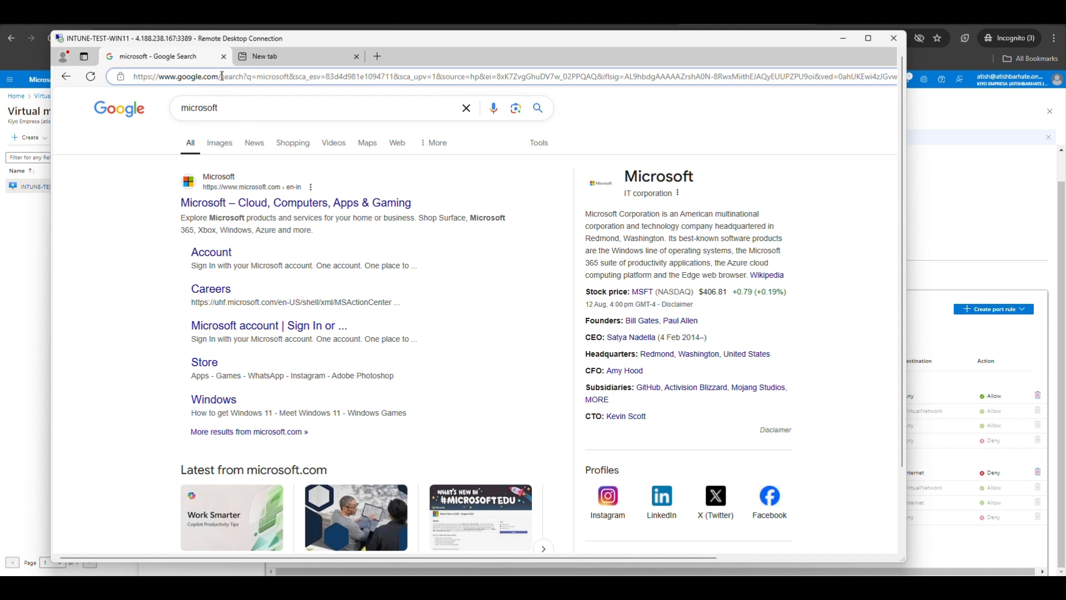
{"action": "left_click", "coordinate": [91, 78]}
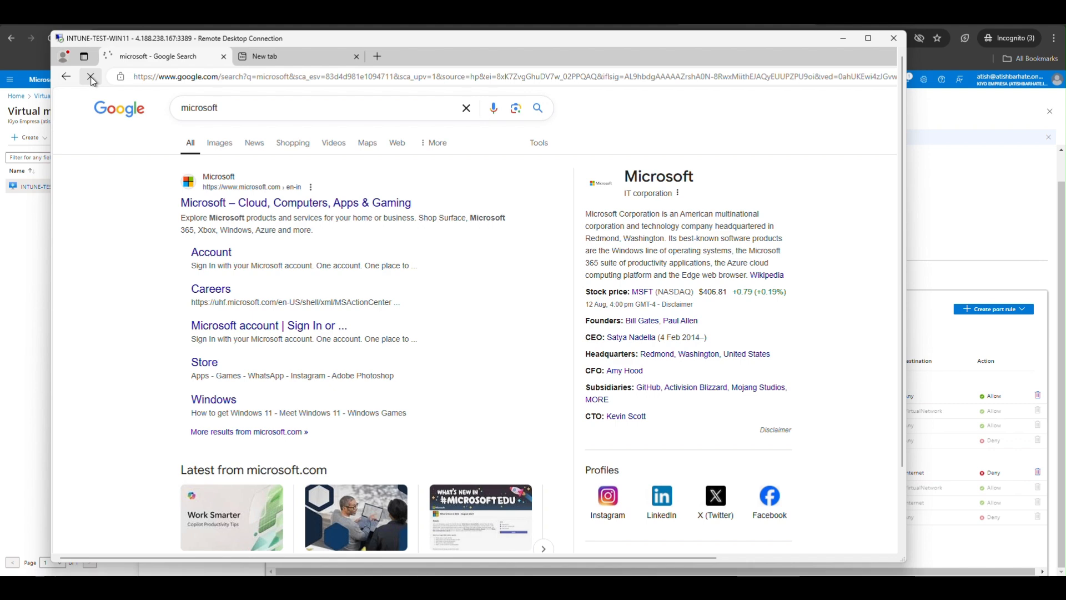
Step: Load gmail.com in the empty second browser tab of the remote session
{"action": "left_click", "coordinate": [272, 55]}
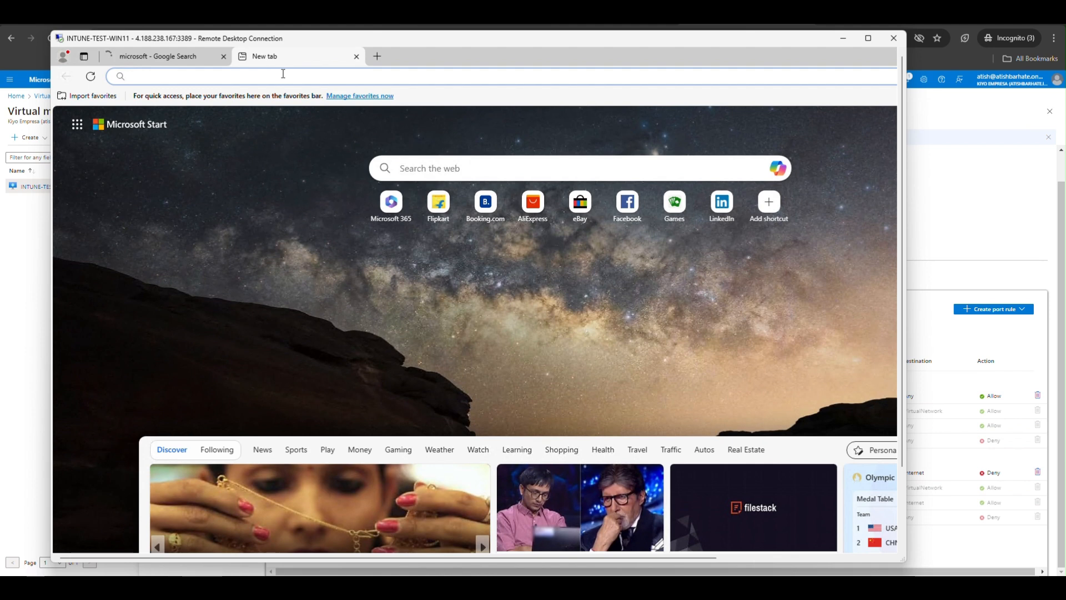
{"action": "type", "text": "gmail"}
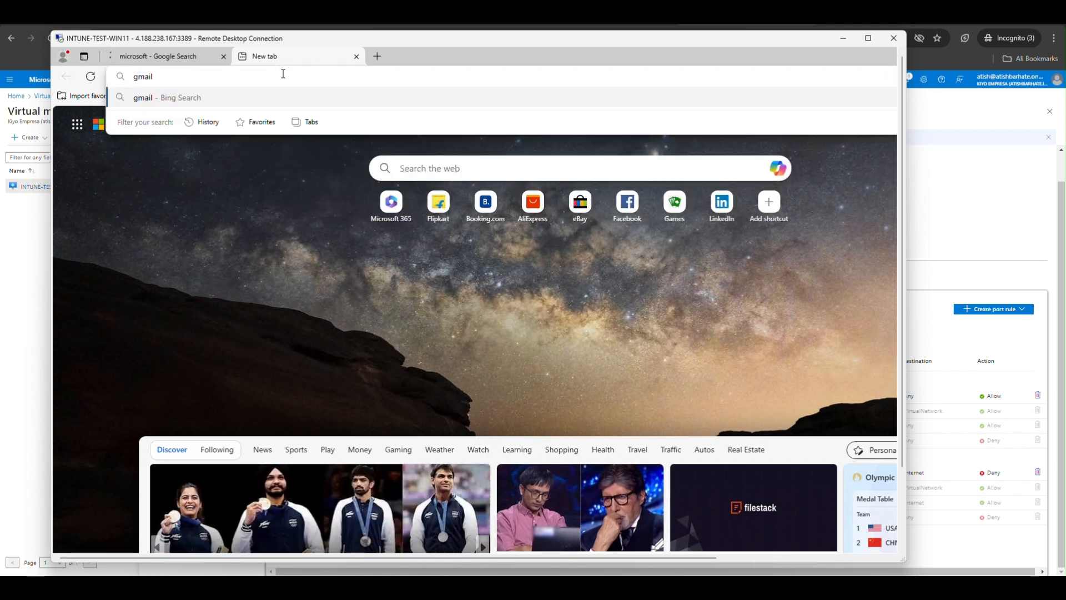
{"action": "type", "text": ".com"}
{"action": "key", "text": "Return"}
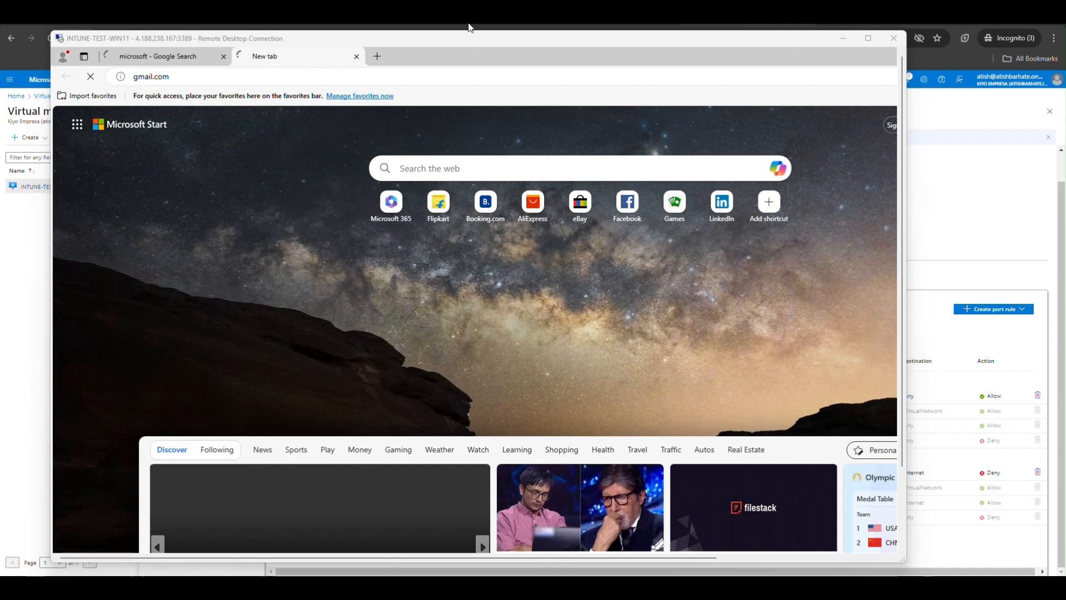
Step: Check whether the Google and gmail.com tabs load, and minimize the remote desktop window to return to the Azure portal
{"action": "left_click", "coordinate": [173, 58]}
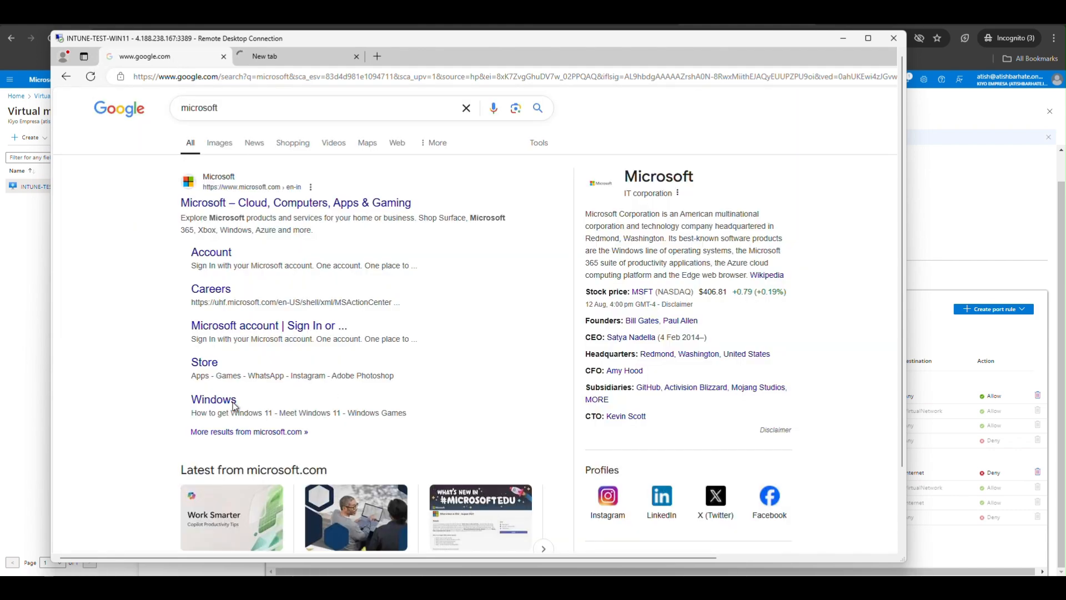
{"action": "left_click", "coordinate": [288, 59]}
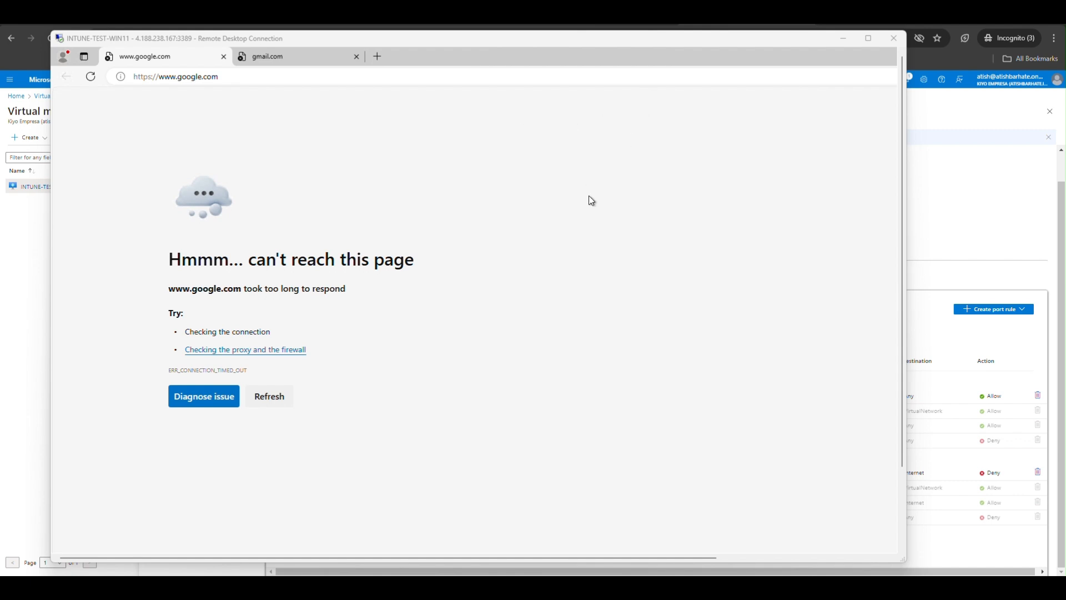
{"action": "left_click", "coordinate": [843, 40]}
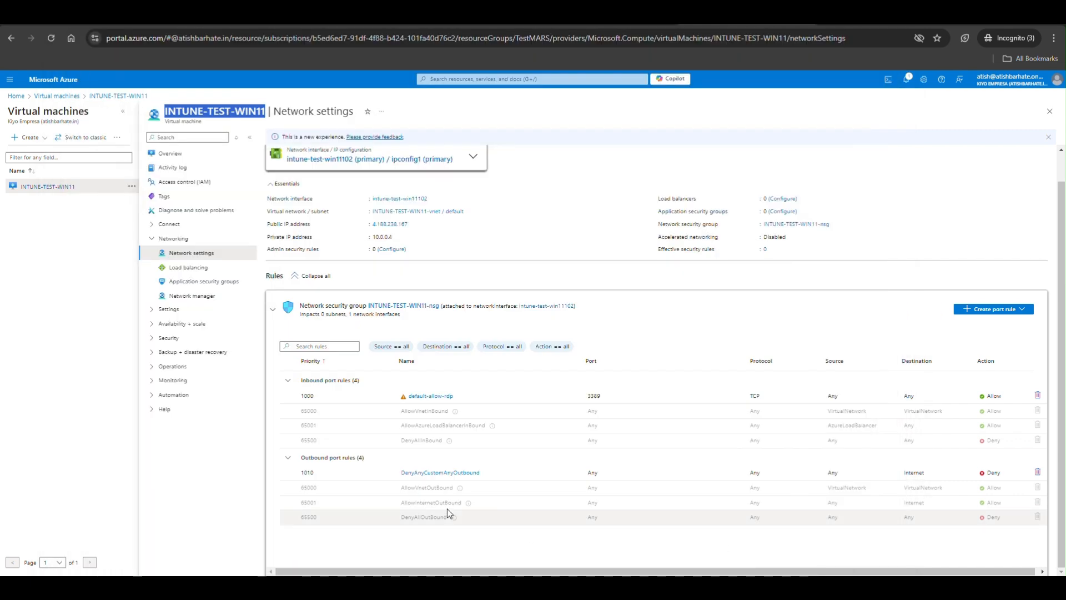